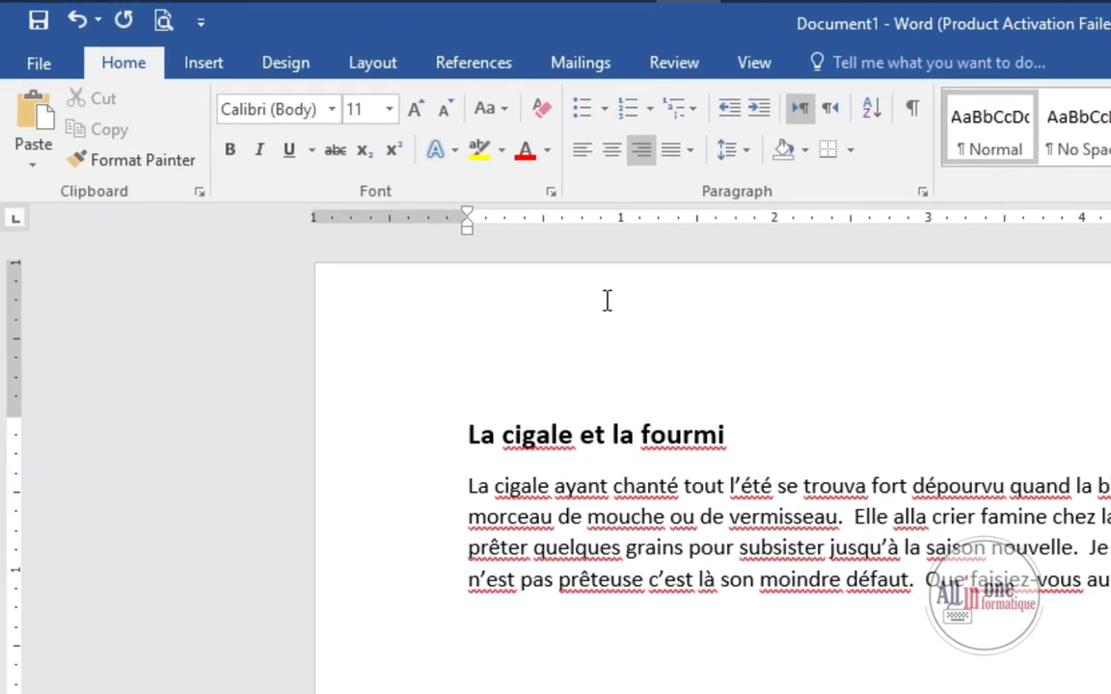
Open the Set Proofing Language dialog from the Review tab, then from the status bar, cancelling both without changes
{"action": "left_click", "coordinate": [694, 73]}
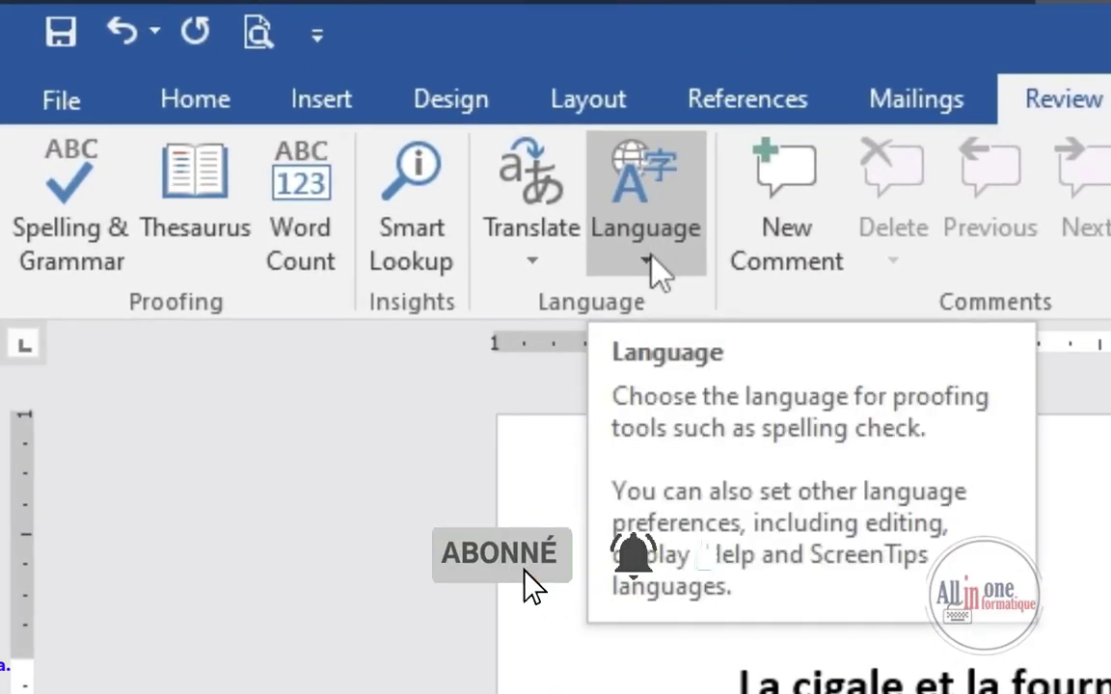
{"action": "left_click", "coordinate": [649, 262]}
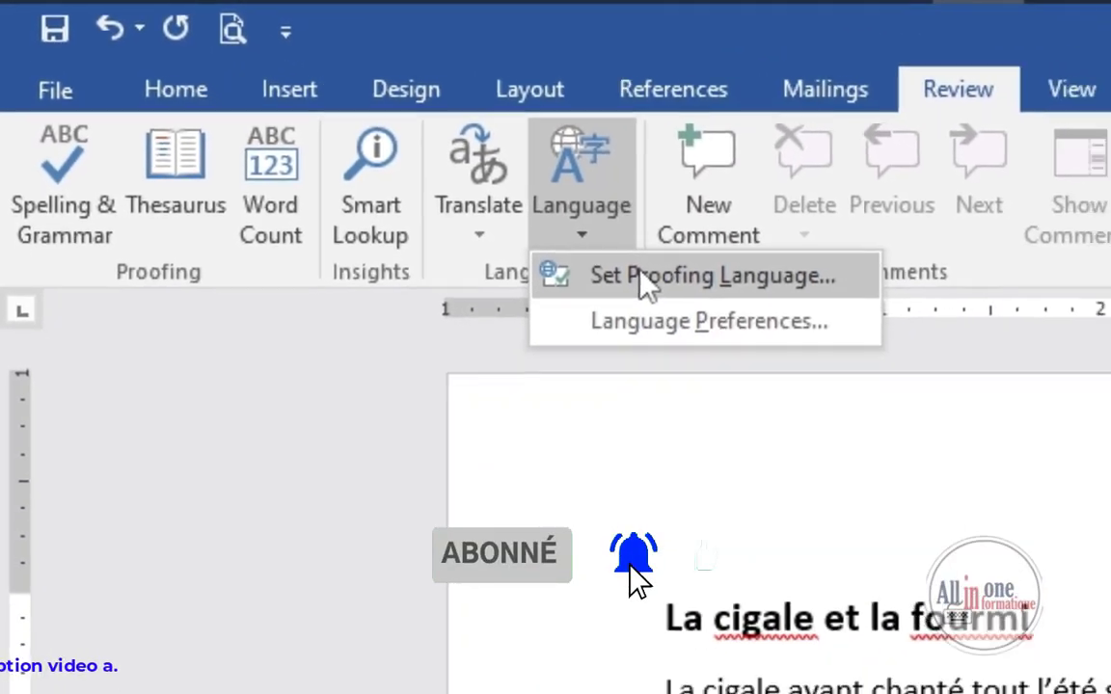
{"action": "left_click", "coordinate": [712, 309]}
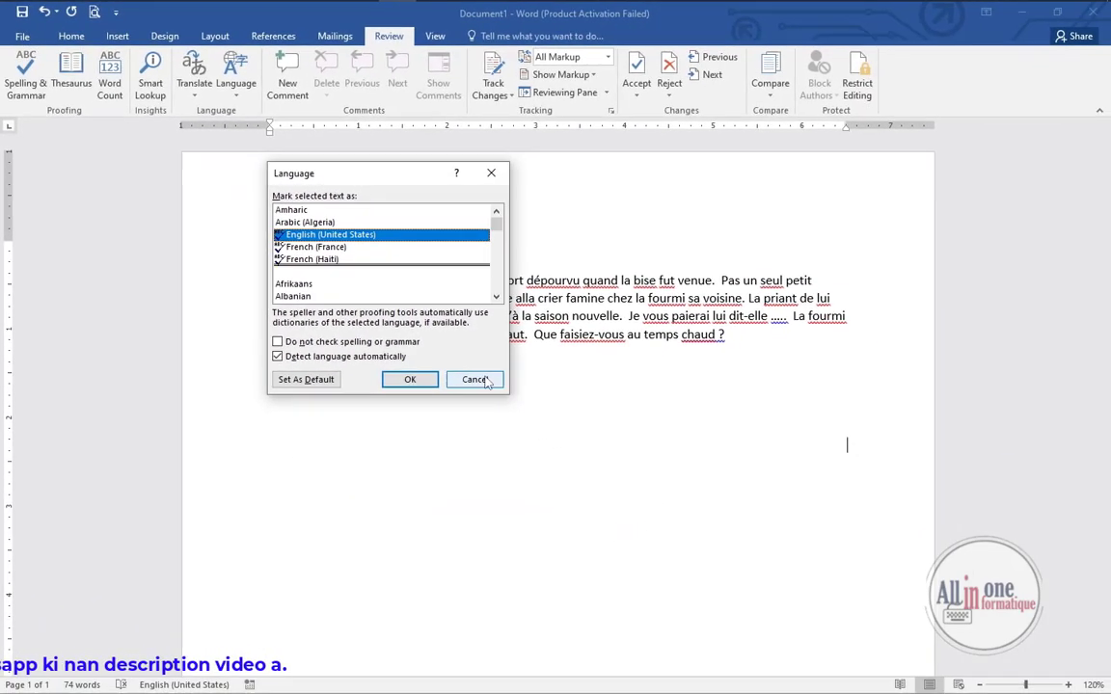
{"action": "left_click", "coordinate": [384, 404]}
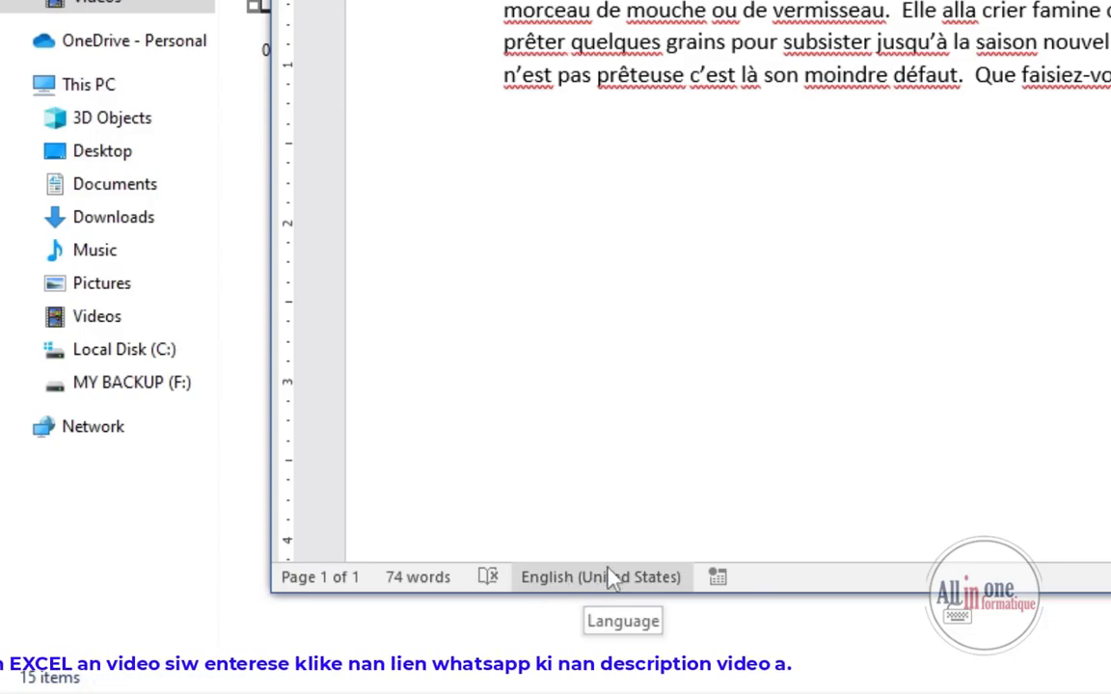
{"action": "left_click", "coordinate": [577, 585]}
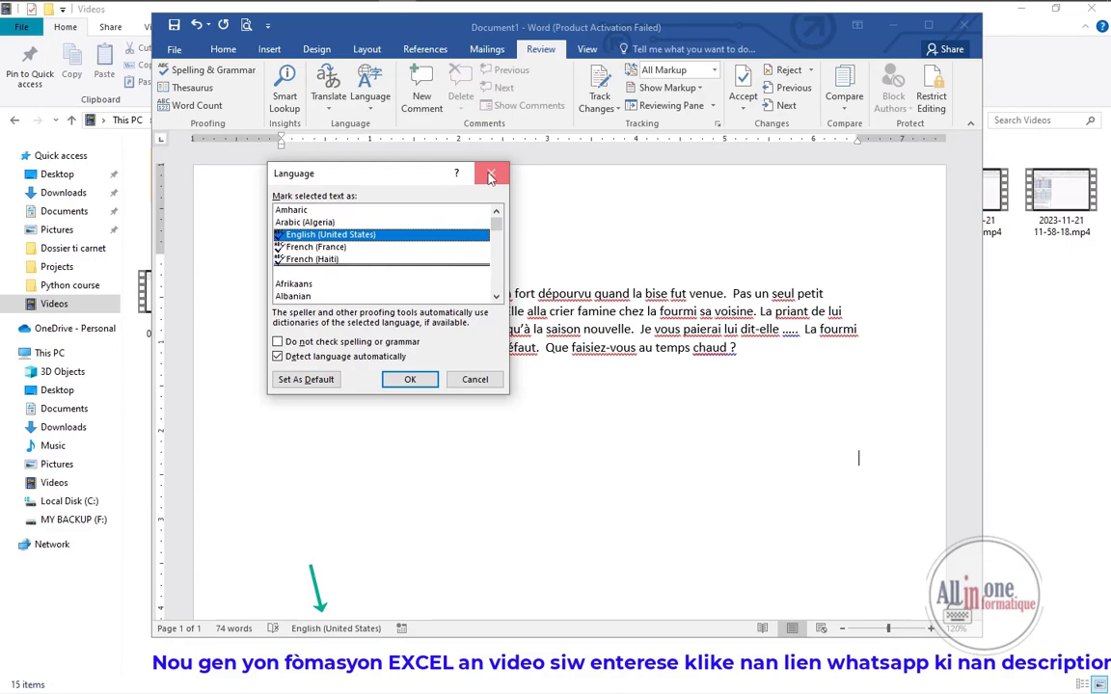
{"action": "left_click", "coordinate": [490, 176]}
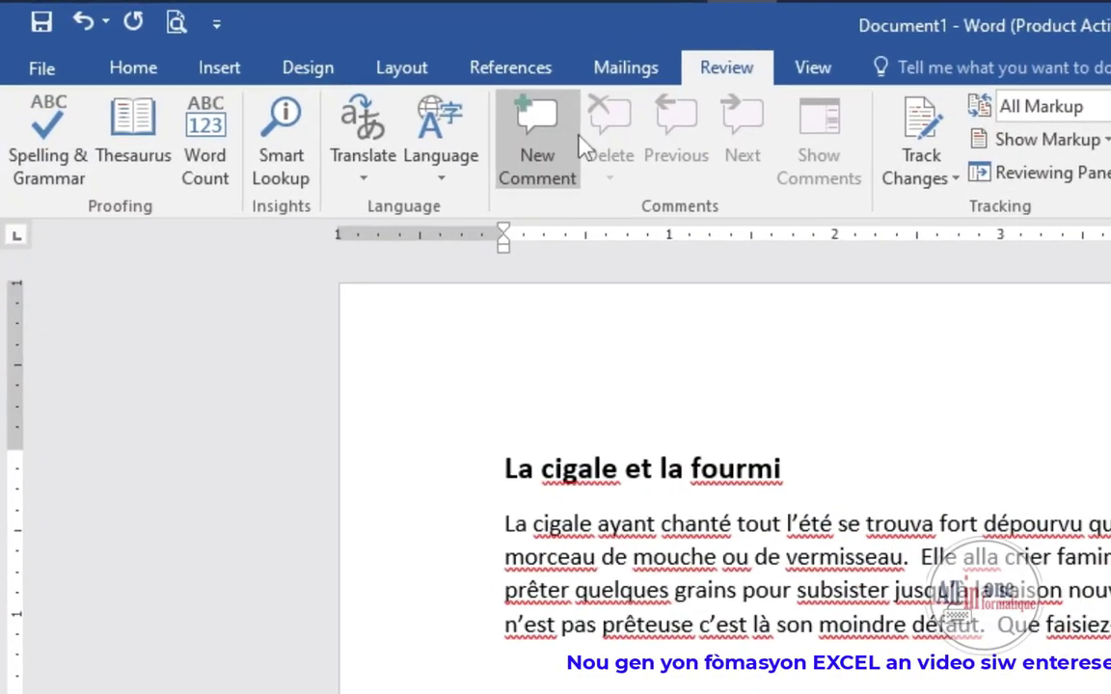
Open the Language dialog, move it up-left, and browse the list to the French entries
{"action": "left_click", "coordinate": [463, 191]}
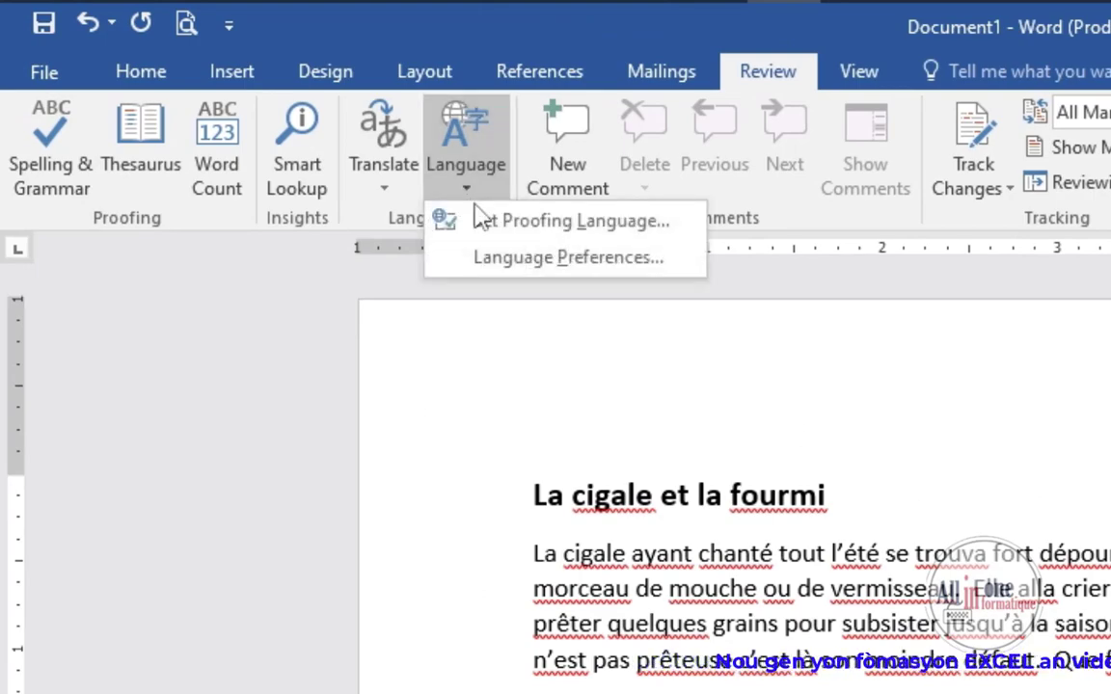
{"action": "left_click", "coordinate": [495, 220]}
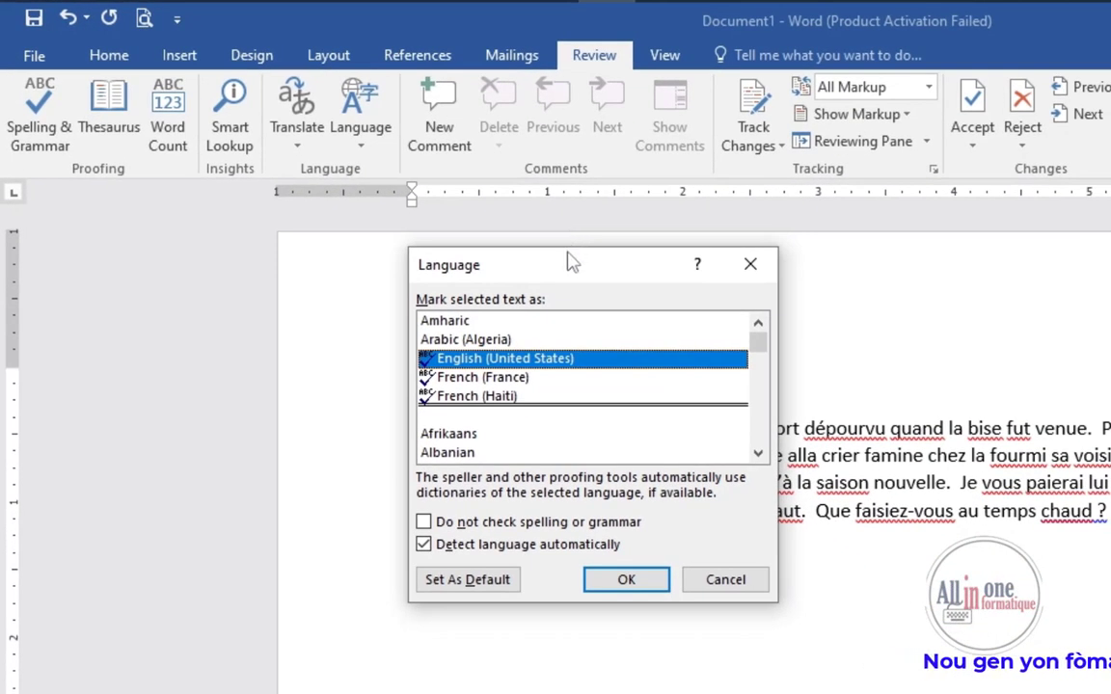
{"action": "left_click_drag", "start_coordinate": [569, 258], "coordinate": [534, 220]}
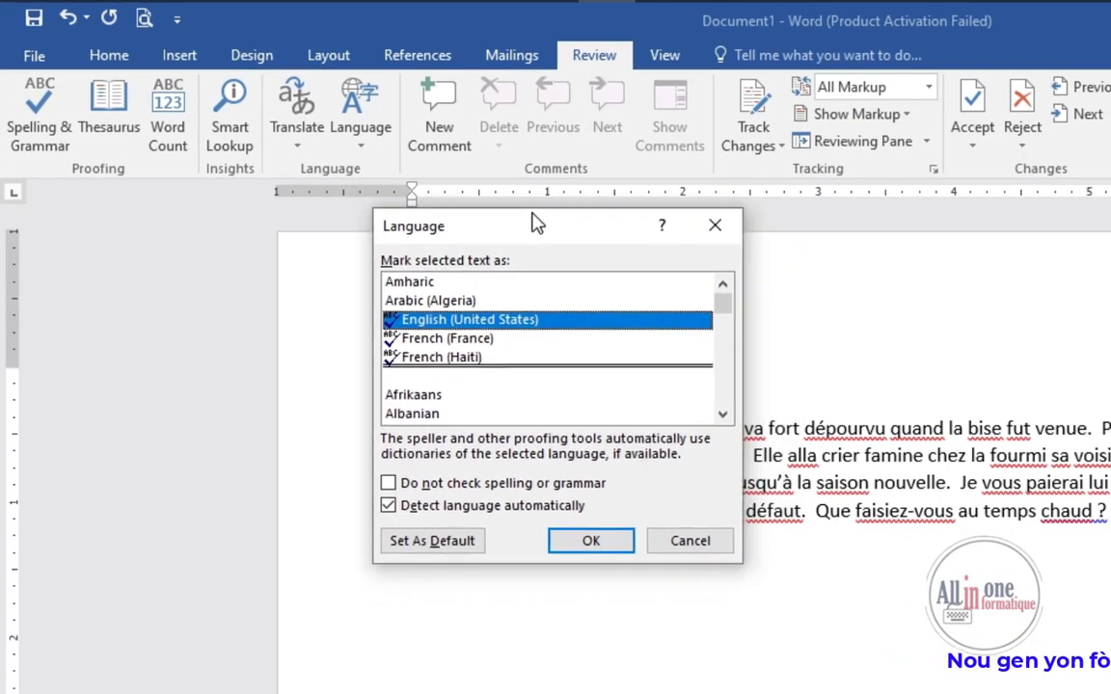
{"action": "left_click", "coordinate": [722, 413]}
{"action": "left_click", "coordinate": [722, 413]}
{"action": "left_click", "coordinate": [723, 413]}
{"action": "left_click", "coordinate": [722, 414]}
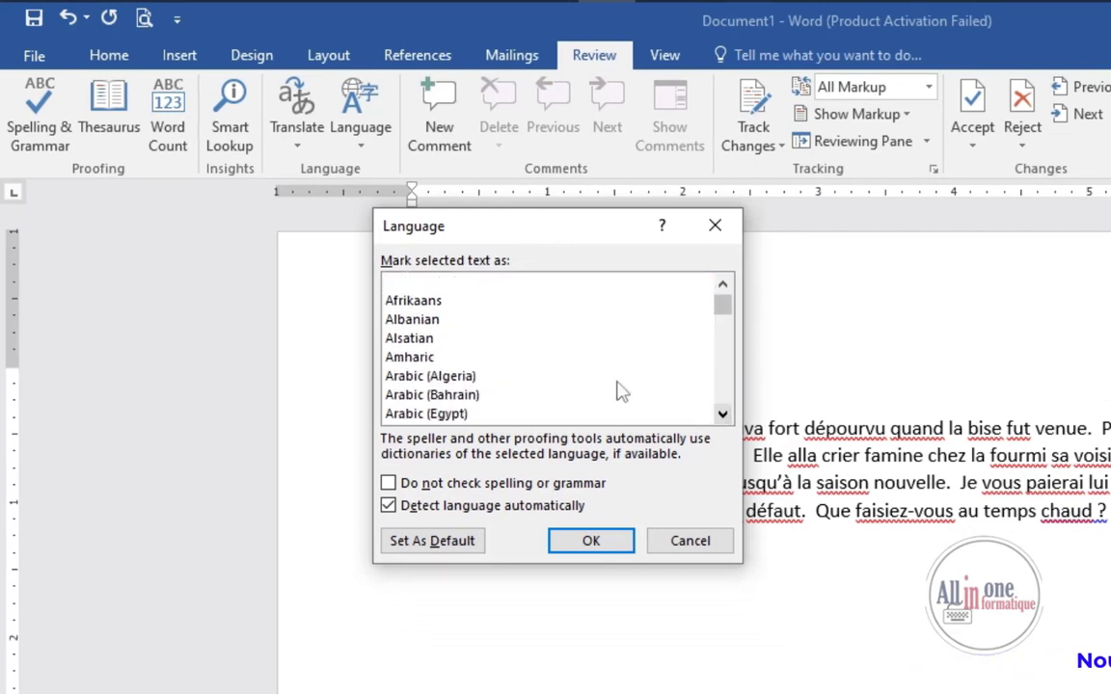
{"action": "left_click", "coordinate": [412, 303]}
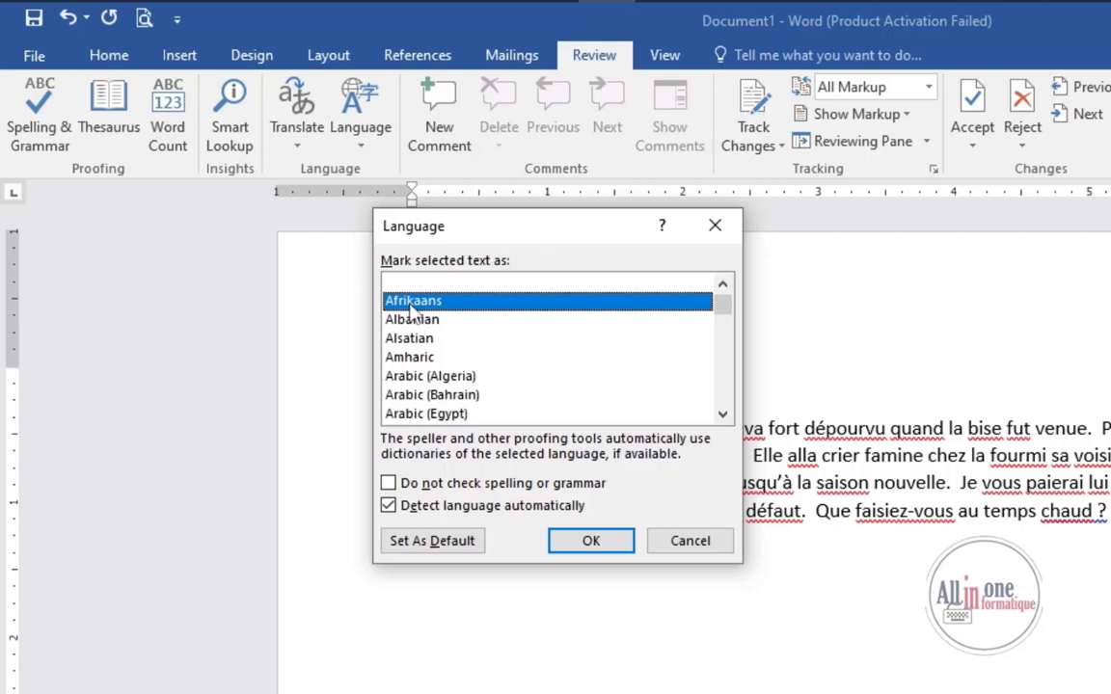
{"action": "key", "text": "f"}
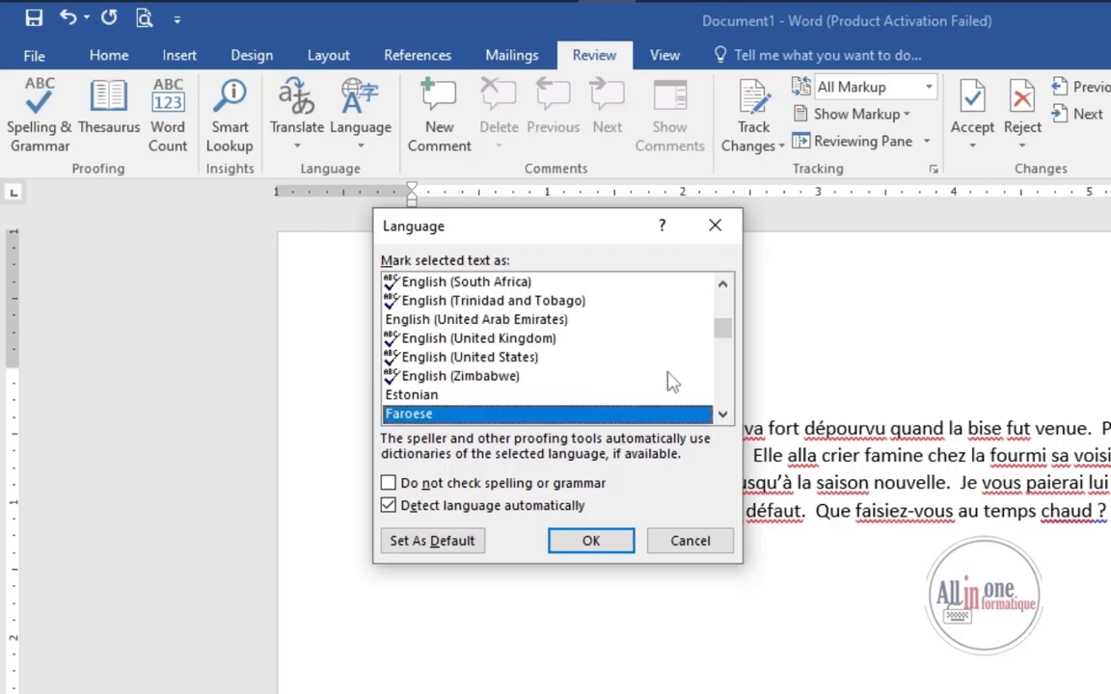
{"action": "left_click", "coordinate": [722, 414]}
{"action": "left_click", "coordinate": [722, 414]}
{"action": "left_click", "coordinate": [722, 413]}
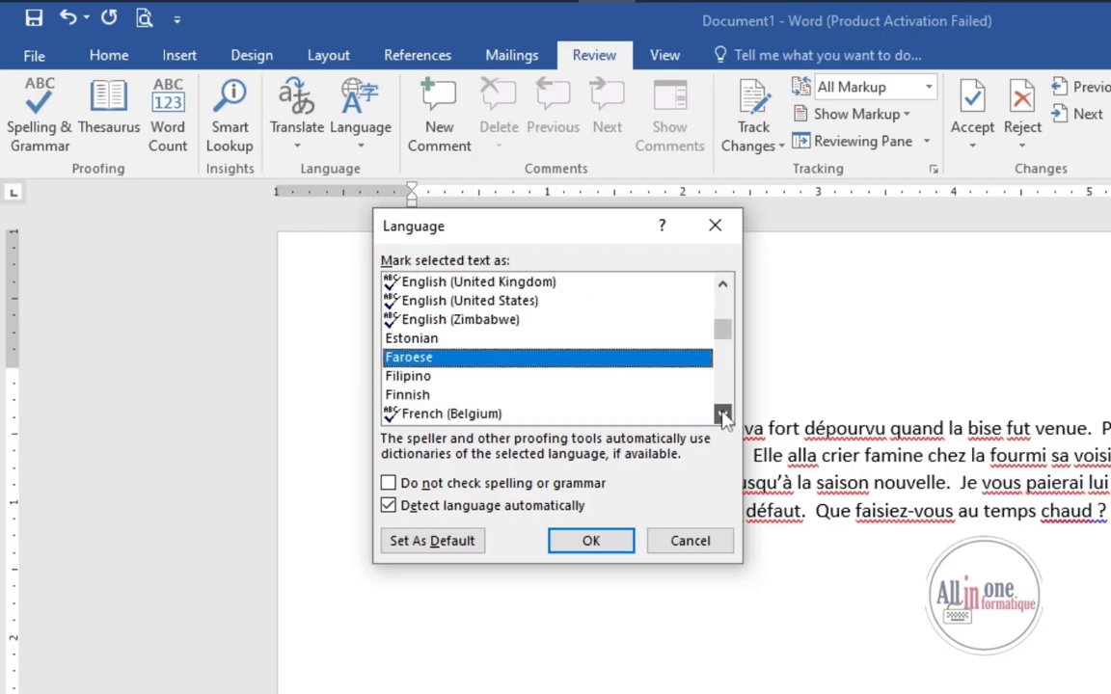
{"action": "left_click", "coordinate": [723, 414]}
{"action": "left_click", "coordinate": [722, 414]}
{"action": "left_click", "coordinate": [723, 414]}
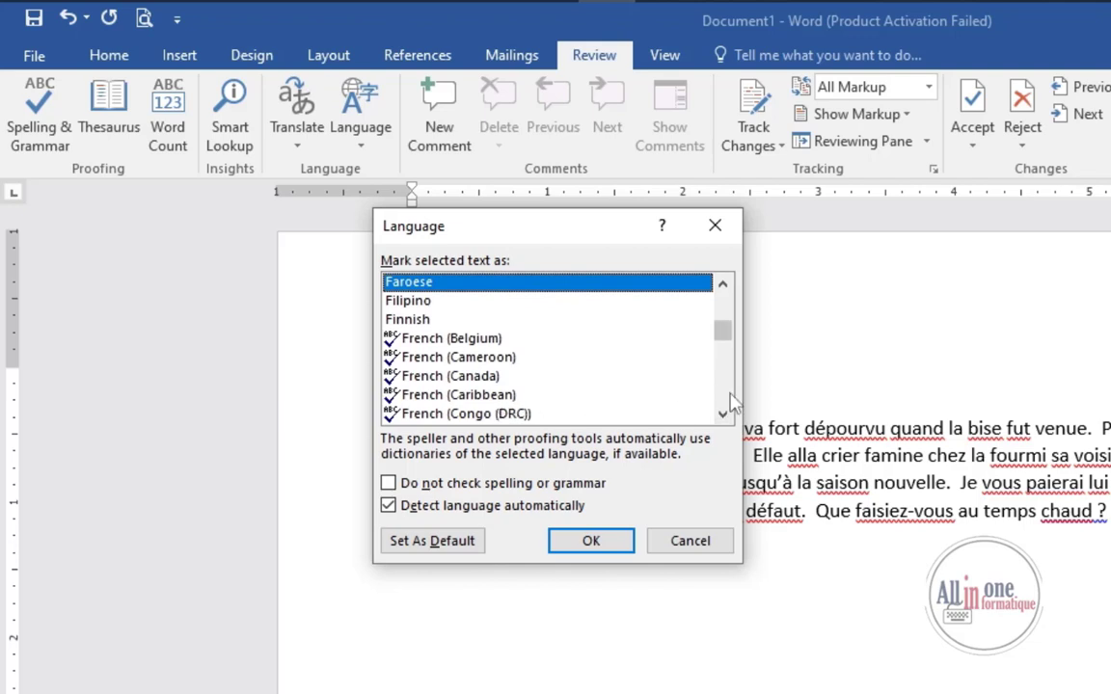
{"action": "left_click", "coordinate": [725, 415]}
{"action": "left_click", "coordinate": [724, 416]}
{"action": "left_click", "coordinate": [724, 415]}
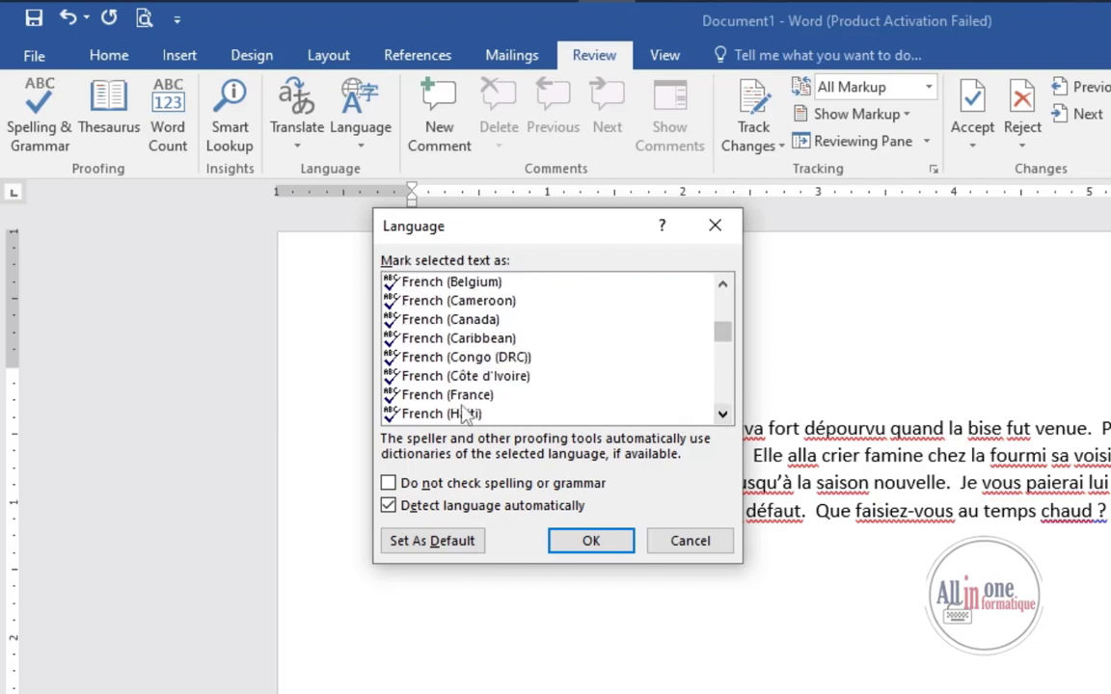
Choose French (Haiti), set it as the default proofing language, confirm with Yes, and apply with OK
{"action": "left_click", "coordinate": [417, 416]}
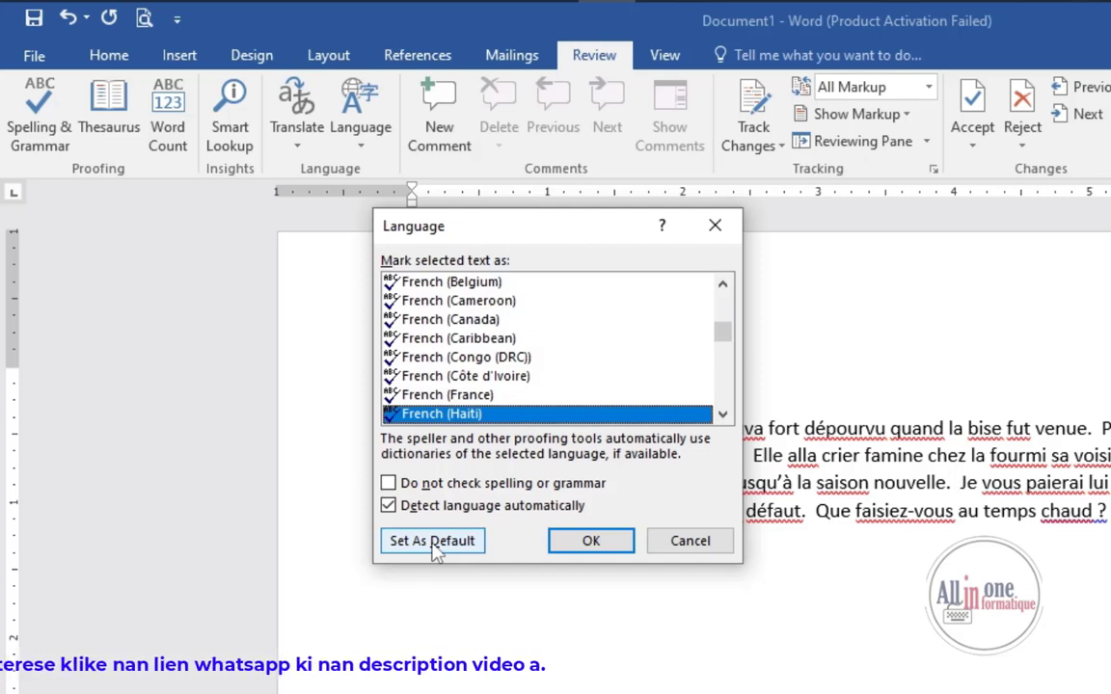
{"action": "left_click", "coordinate": [433, 541]}
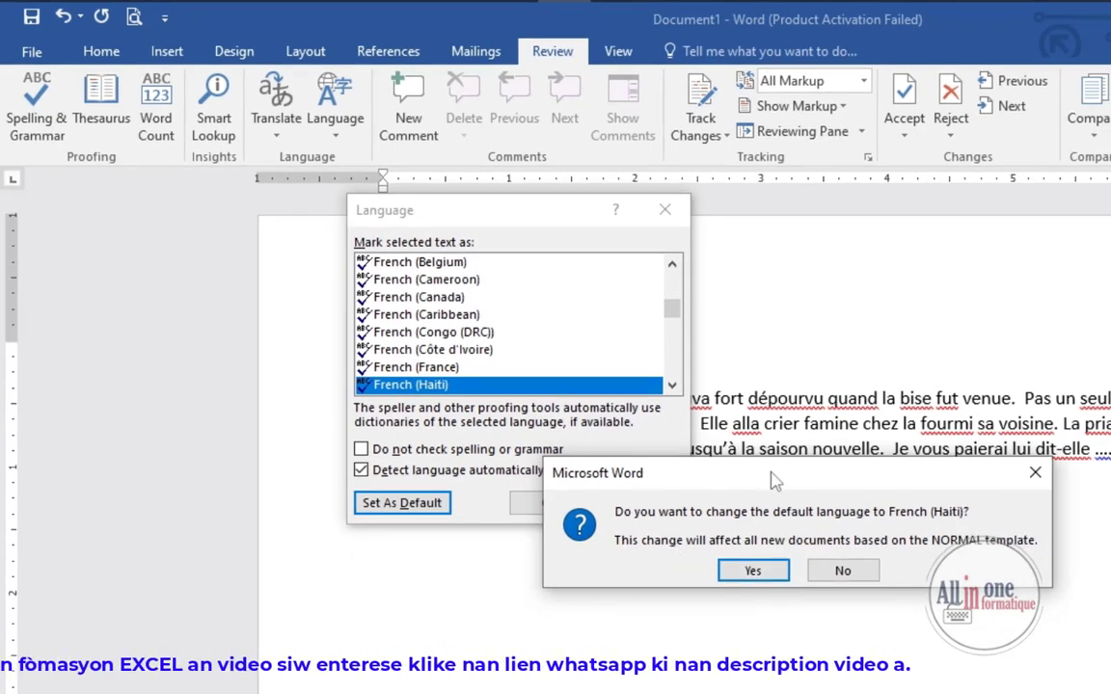
{"action": "left_click_drag", "start_coordinate": [801, 494], "coordinate": [648, 431]}
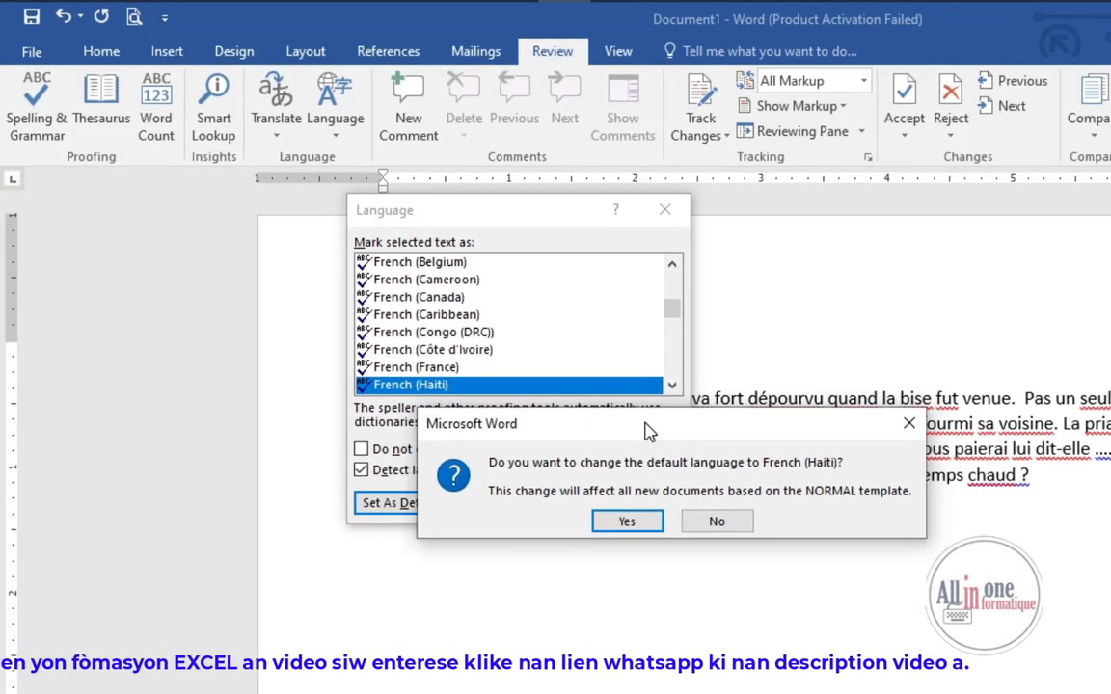
{"action": "left_click", "coordinate": [619, 520]}
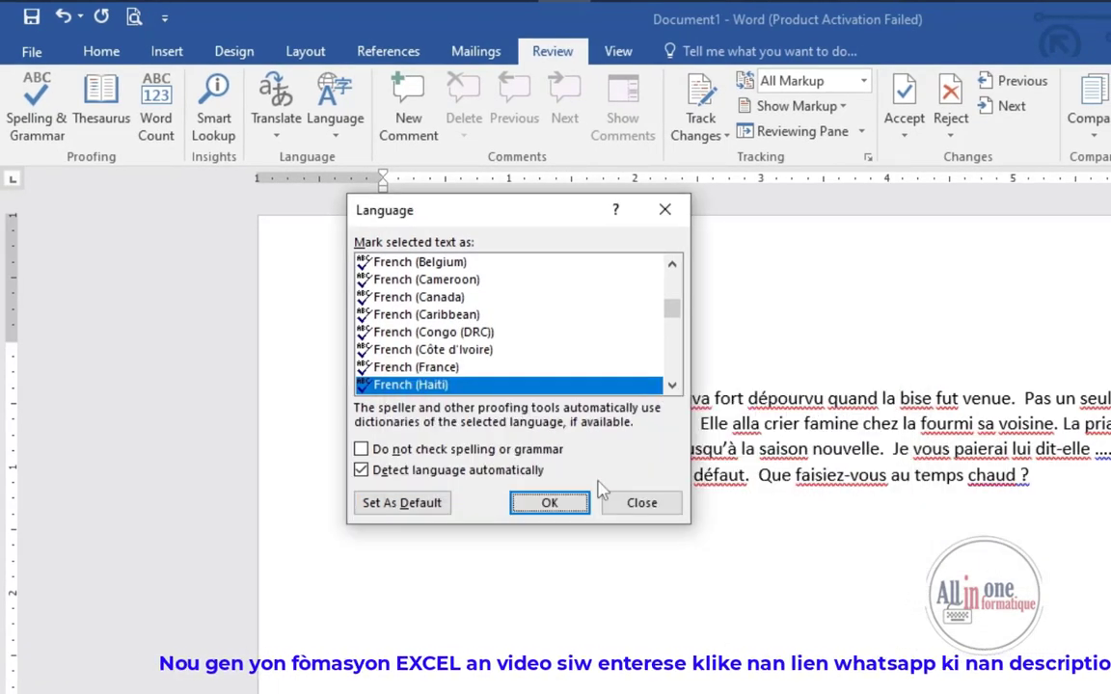
{"action": "left_click", "coordinate": [571, 502]}
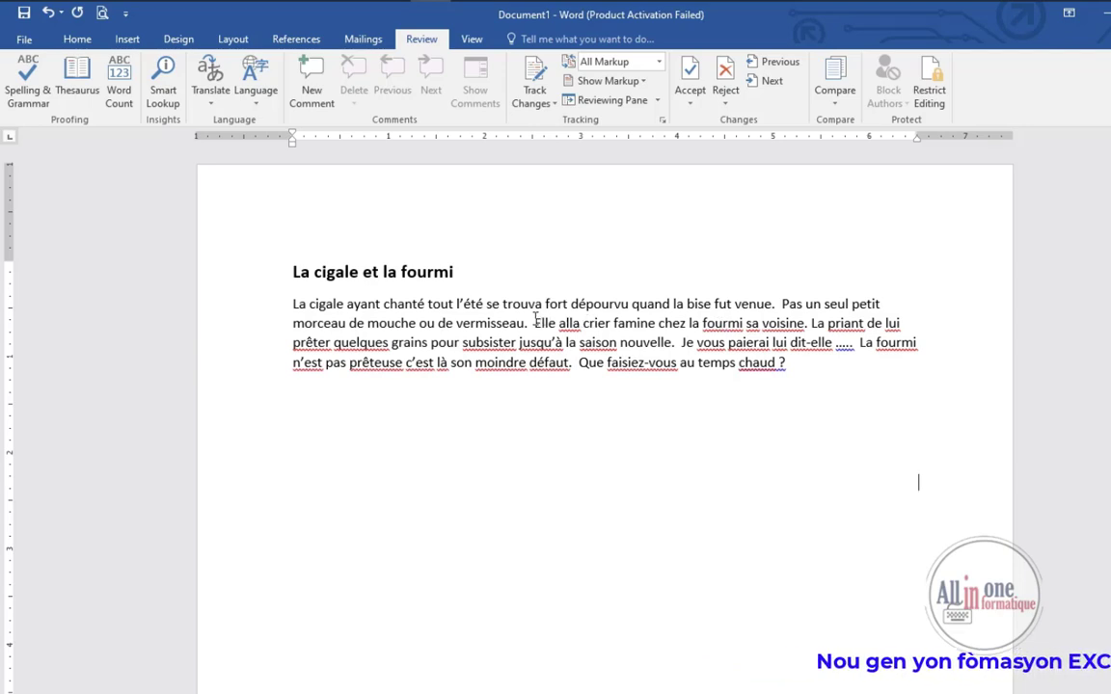
Apply French (Haiti) proofing, set as default, to the text from 'Elle alla' to the end
{"action": "left_click_drag", "start_coordinate": [535, 321], "coordinate": [807, 390]}
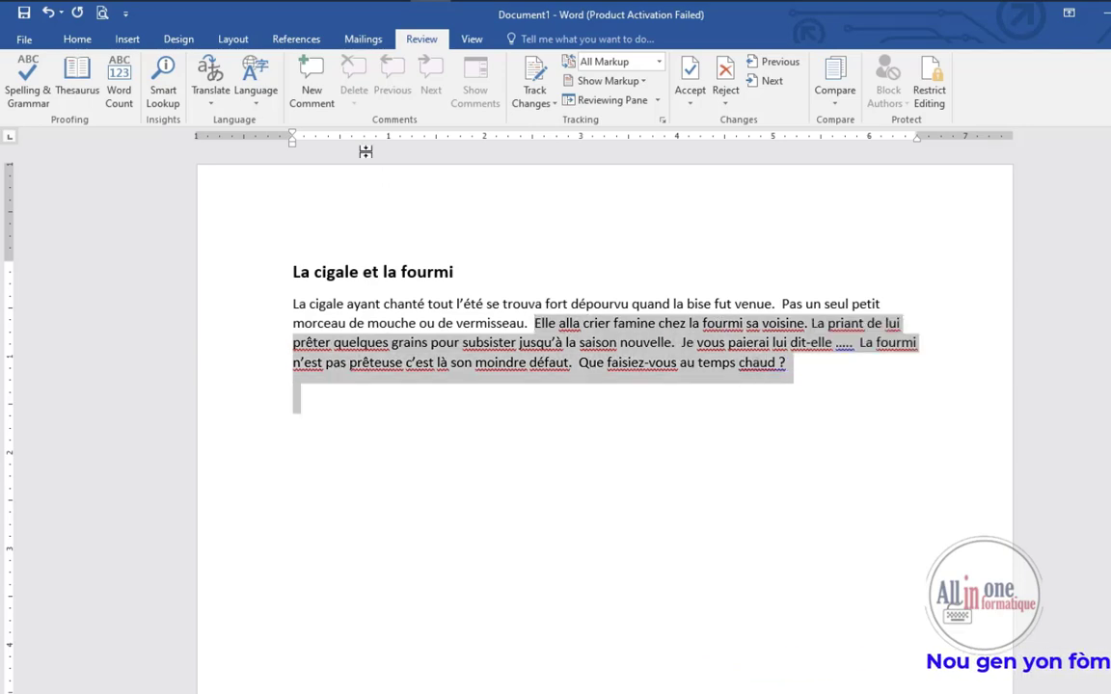
{"action": "left_click", "coordinate": [255, 91]}
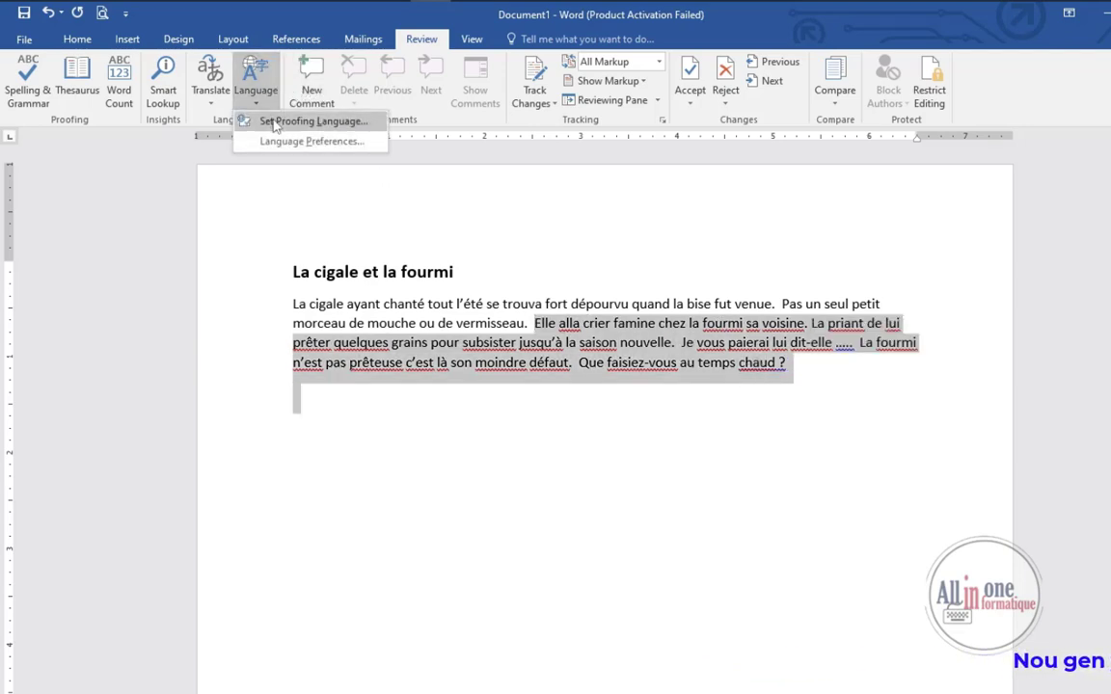
{"action": "left_click", "coordinate": [290, 122]}
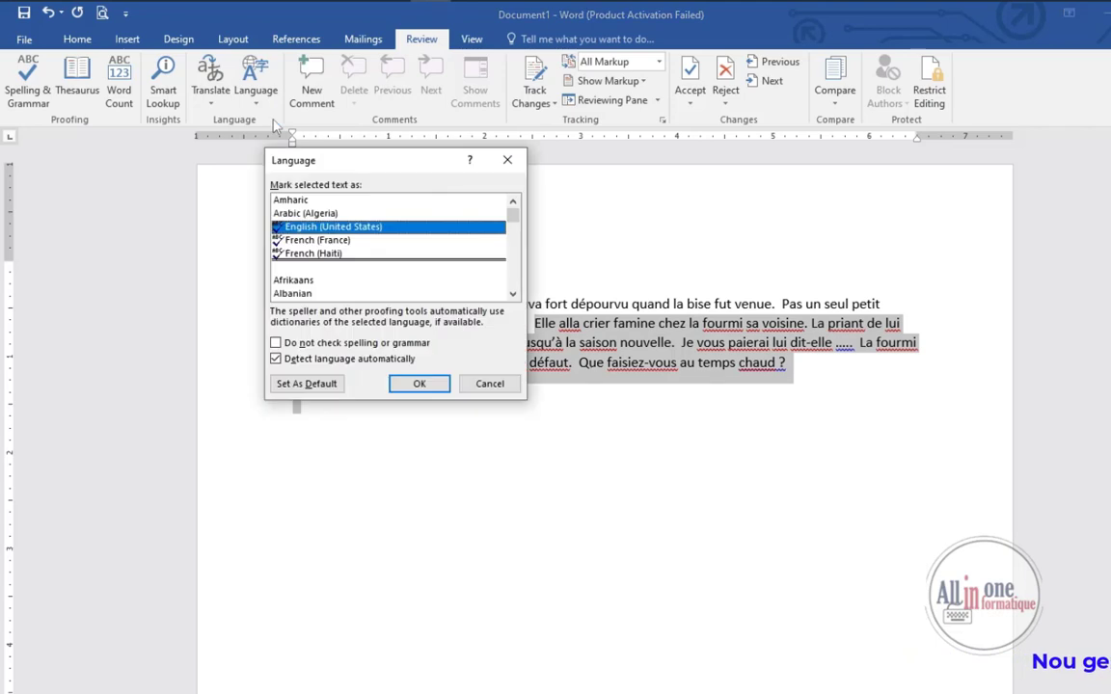
{"action": "left_click", "coordinate": [318, 255]}
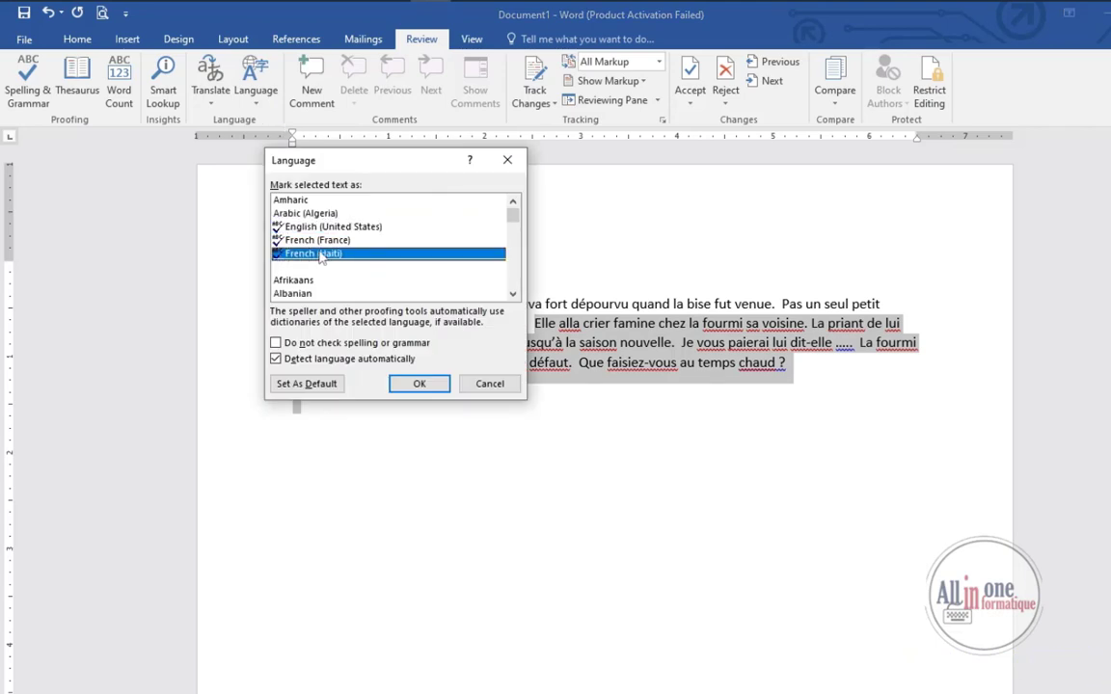
{"action": "left_click", "coordinate": [331, 388]}
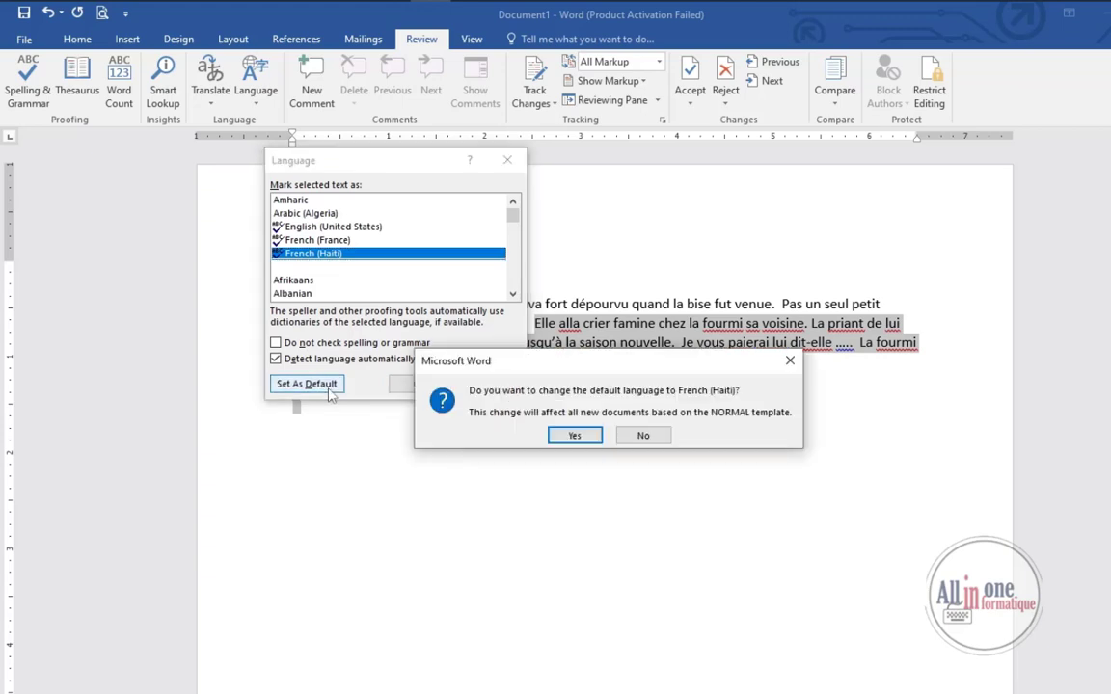
{"action": "left_click", "coordinate": [572, 436]}
{"action": "left_click", "coordinate": [407, 384]}
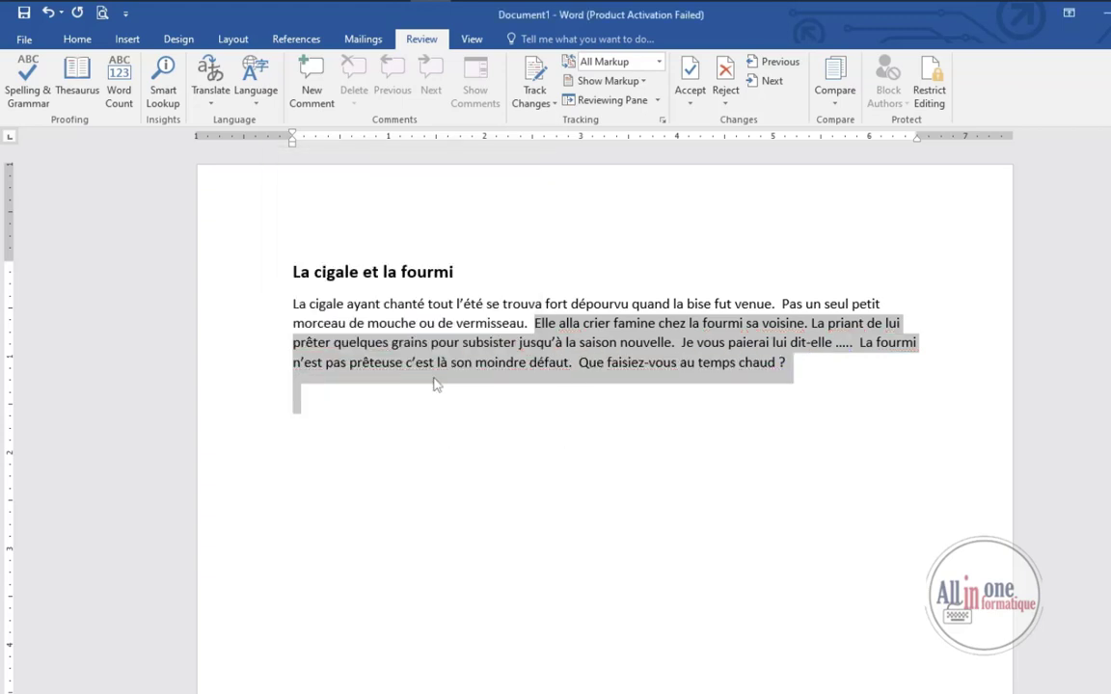
{"action": "left_click", "coordinate": [623, 328]}
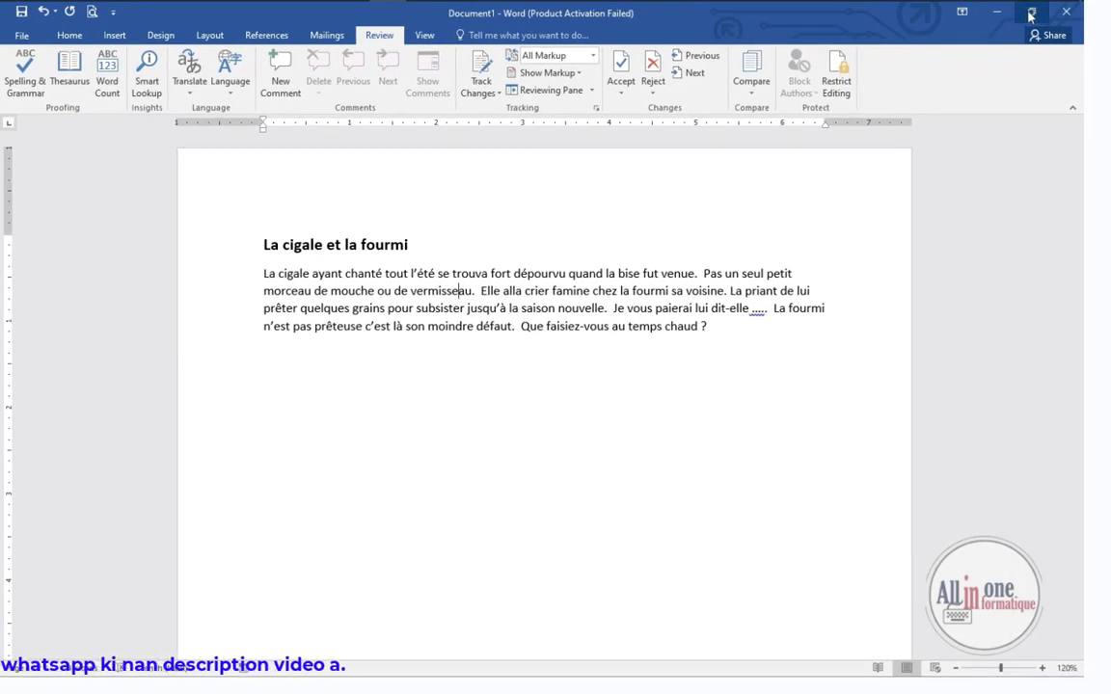
{"action": "left_click", "coordinate": [1030, 14]}
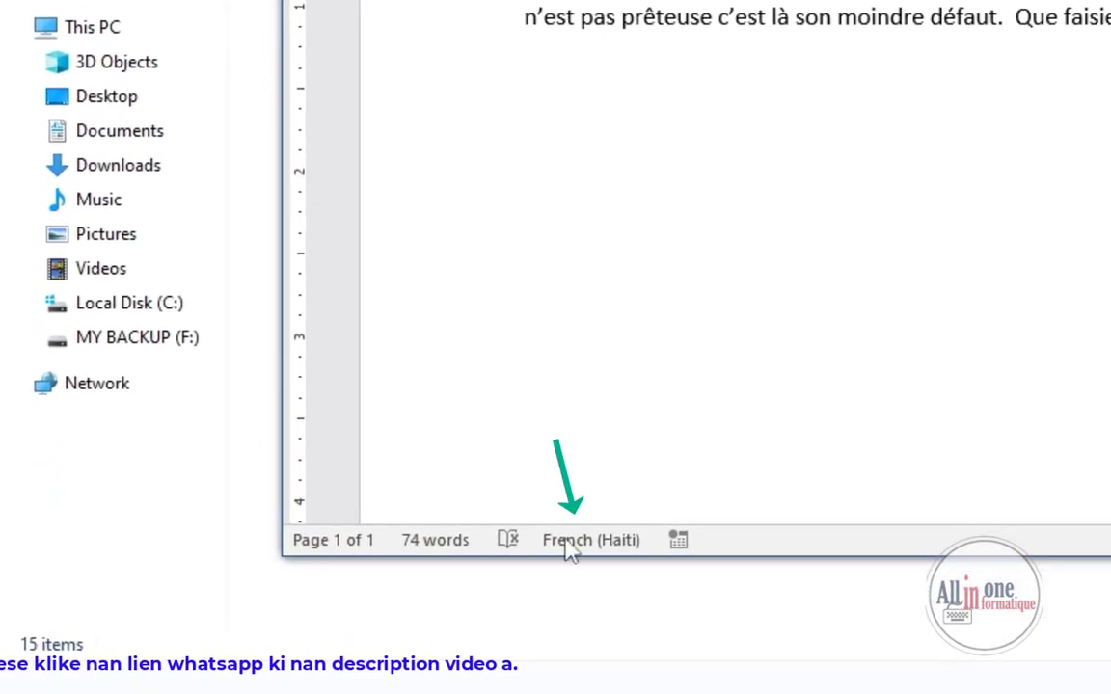
{"action": "left_click", "coordinate": [578, 551]}
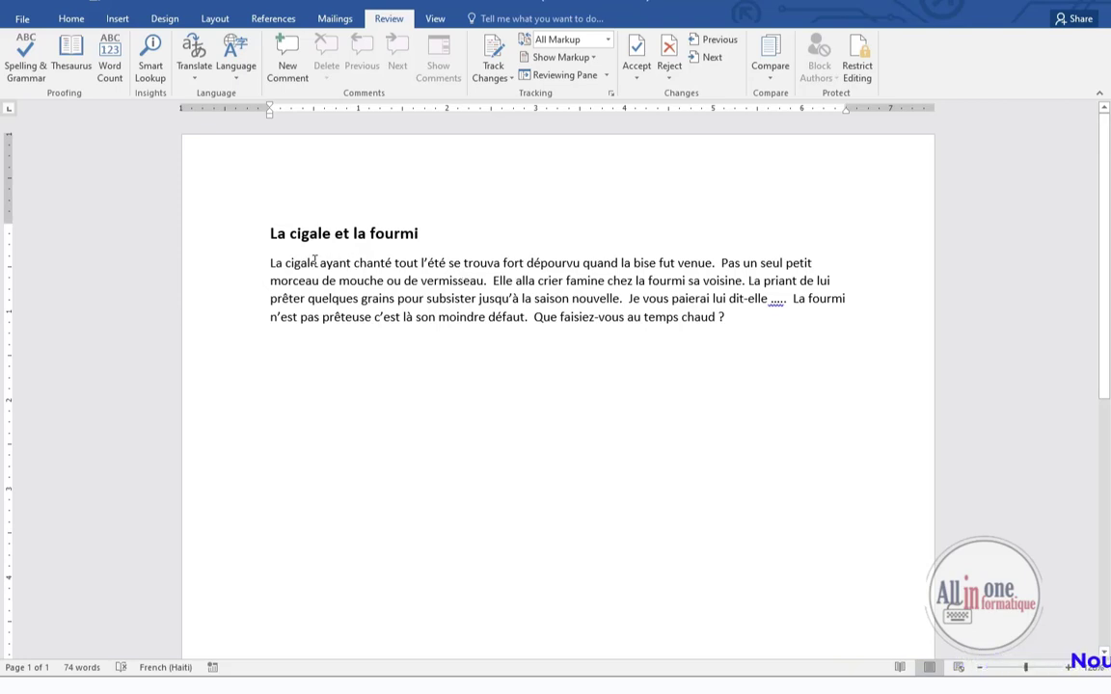
Misspell 'cigale' as 'cigal' to test spell check, then accept the 'cigale' suggestion
{"action": "key", "text": "BackSpace"}
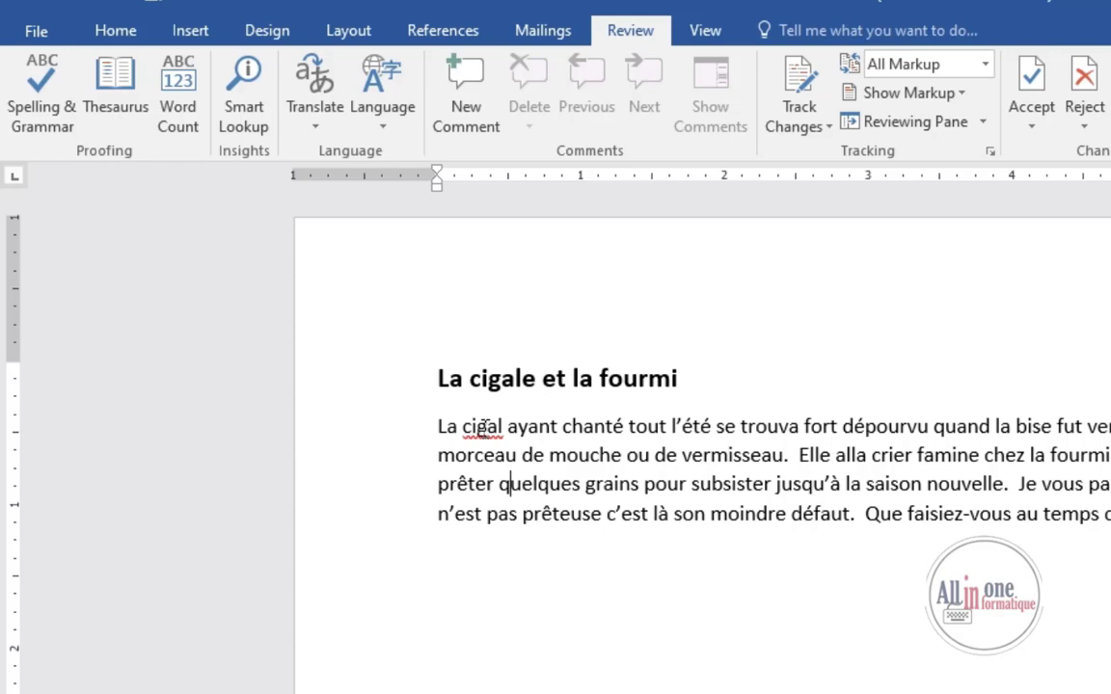
{"action": "right_click", "coordinate": [487, 425]}
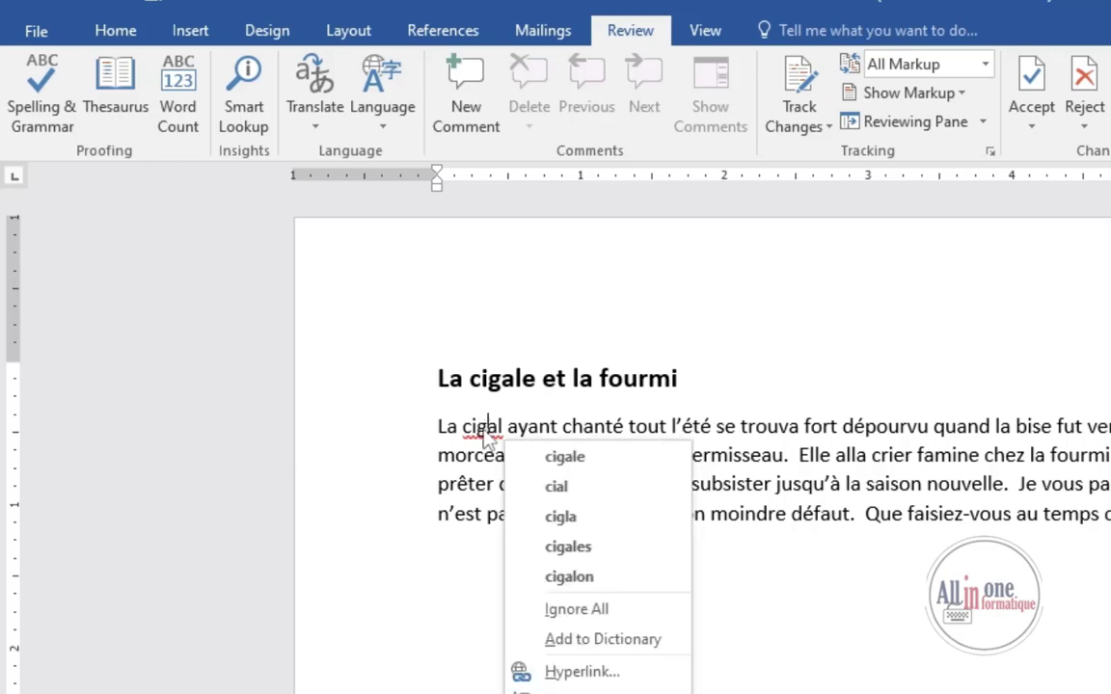
{"action": "left_click", "coordinate": [565, 459]}
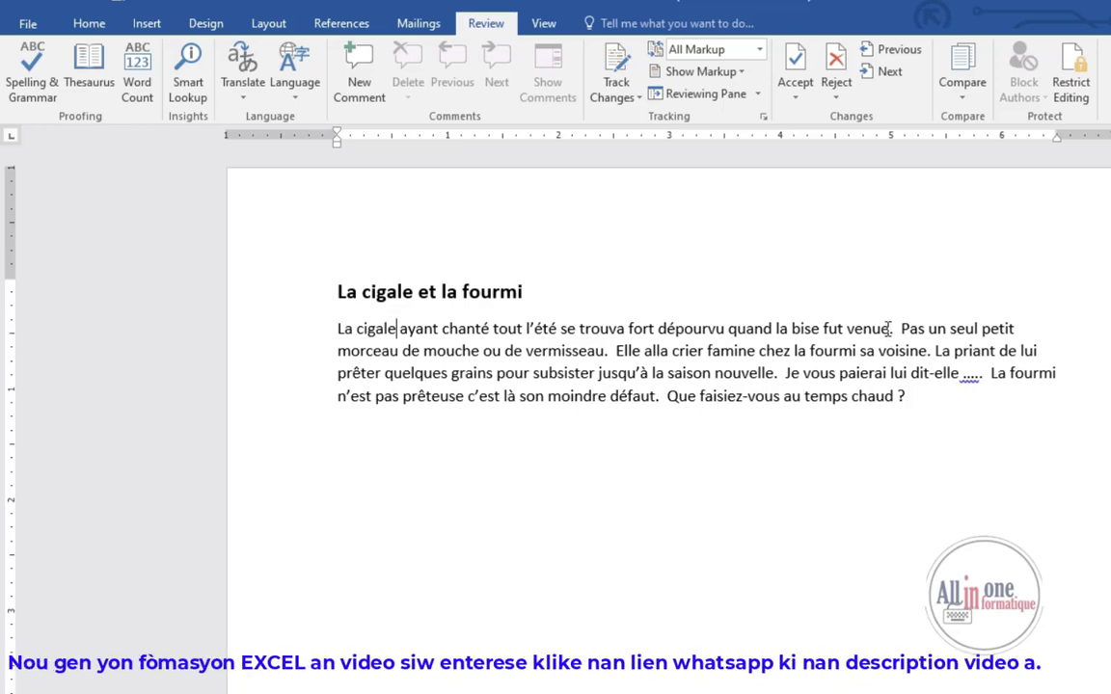
Change 'venue' to 'venu' to trigger the spelling flag, then add the 'e' back
{"action": "left_click", "coordinate": [889, 328]}
{"action": "key", "text": "BackSpace"}
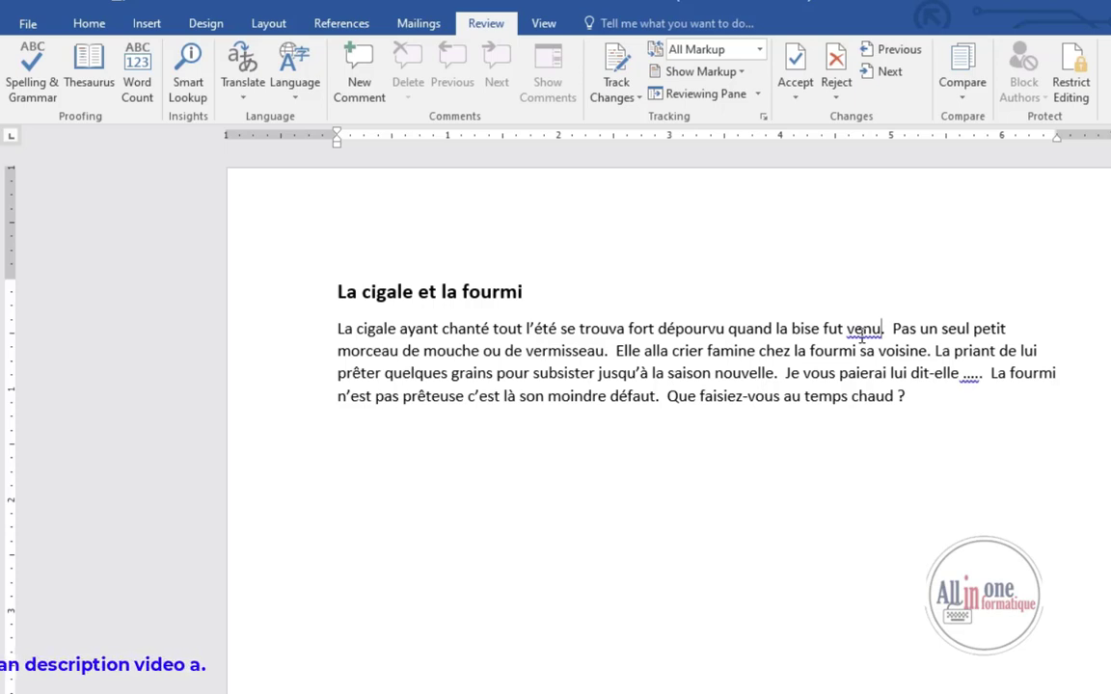
{"action": "type", "text": "e"}
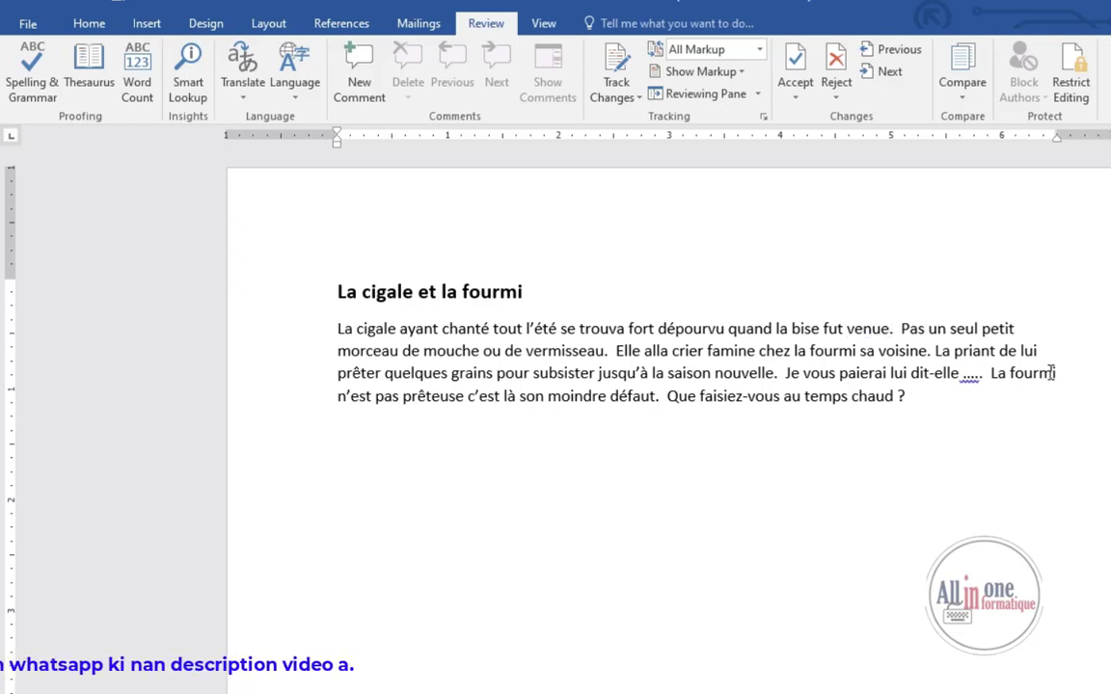